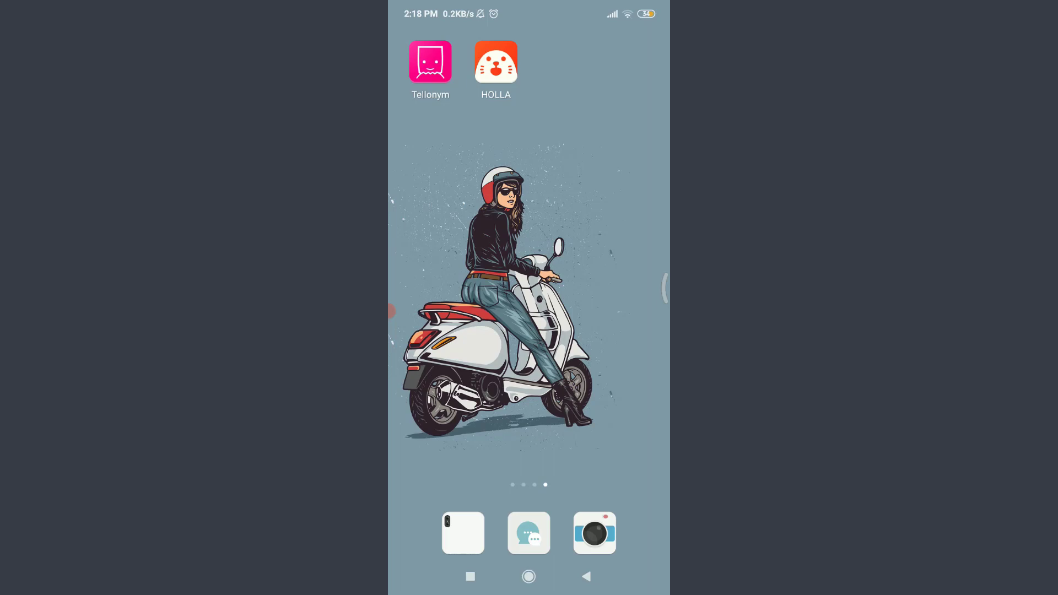
- Search Google Play for 'holla' to show the installed HOLLA - Live Random Video Chat listing
click(463, 532)
click(528, 270)
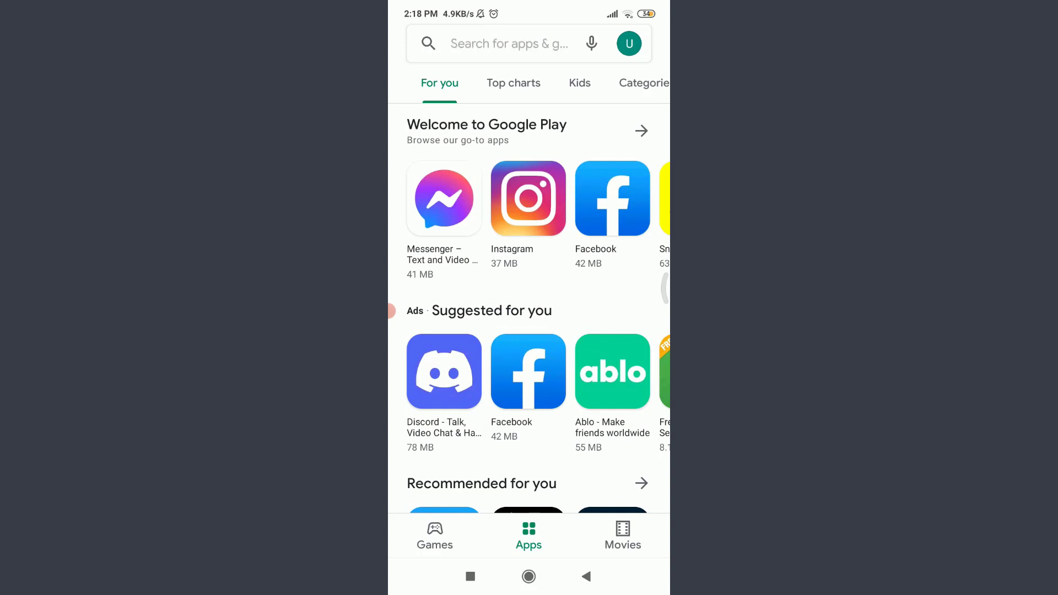
click(494, 44)
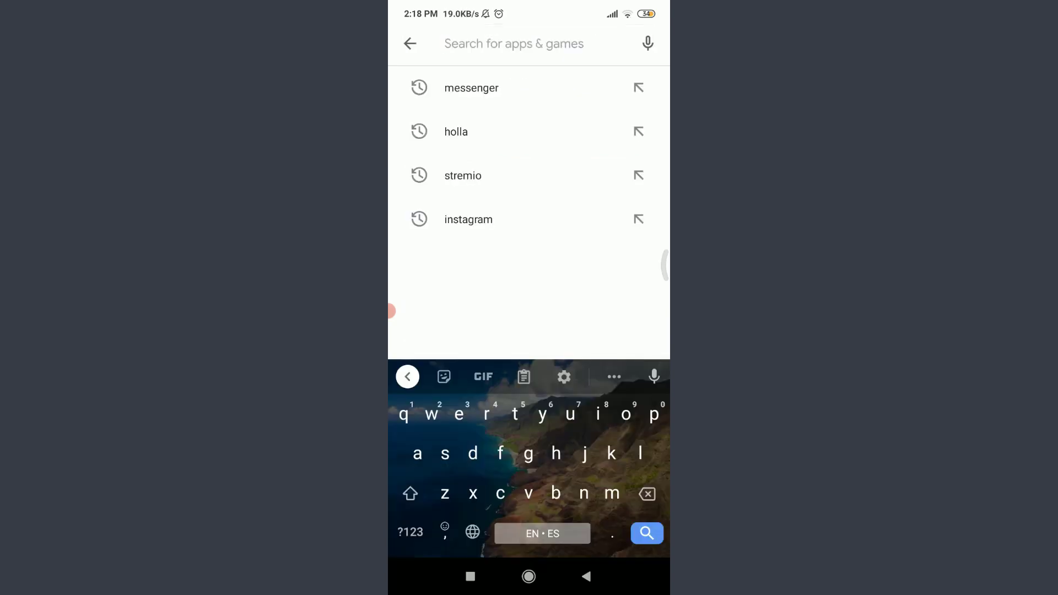
text(holla)
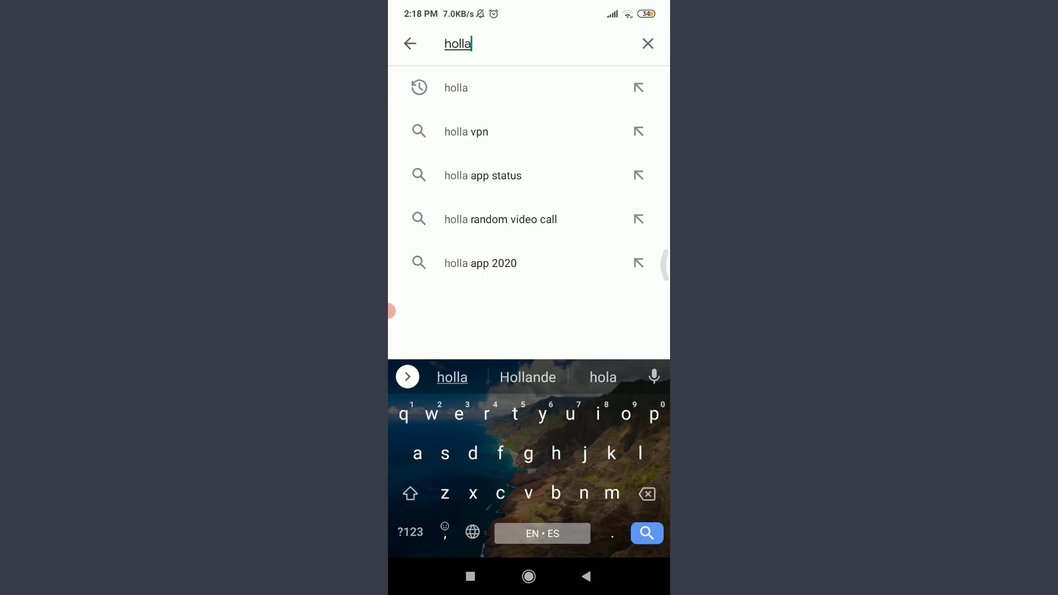
key(Return)
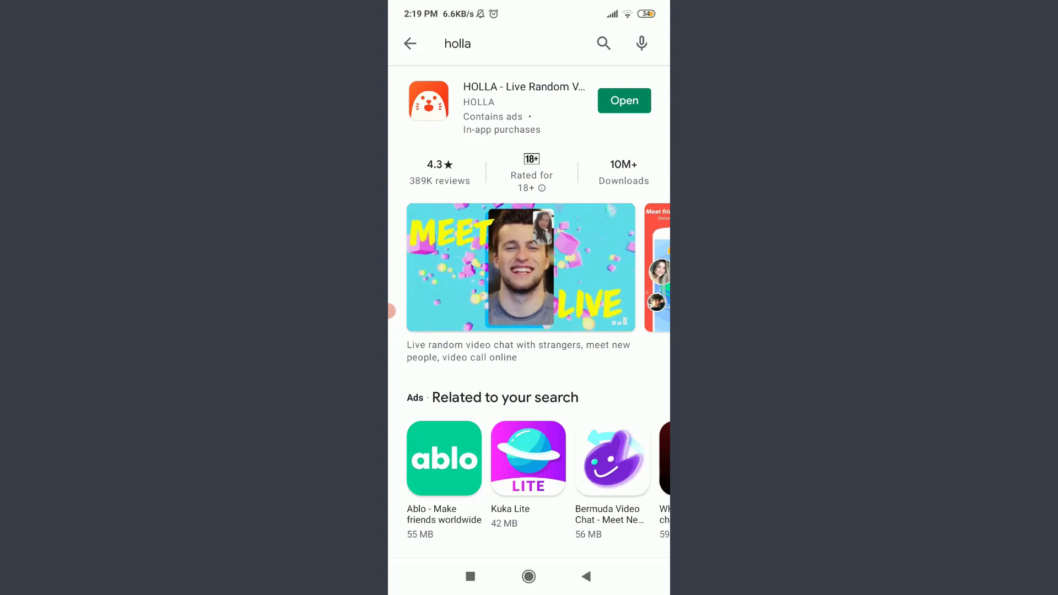
- In Settings > Apps > Manage apps, search 'holl' and open HOLLA's App info (version 5.21.0)
click(528, 577)
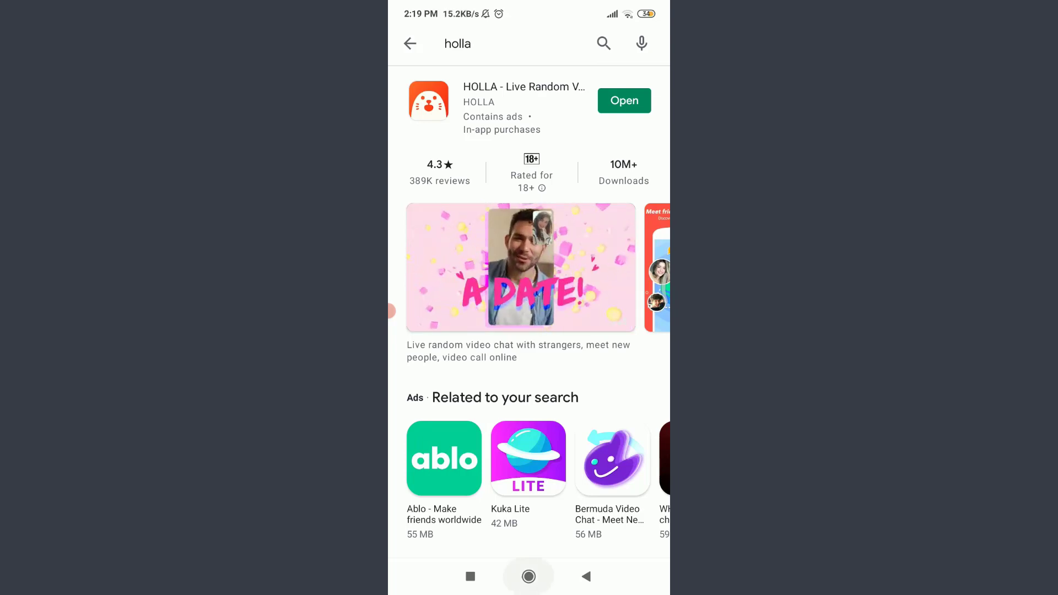
click(498, 317)
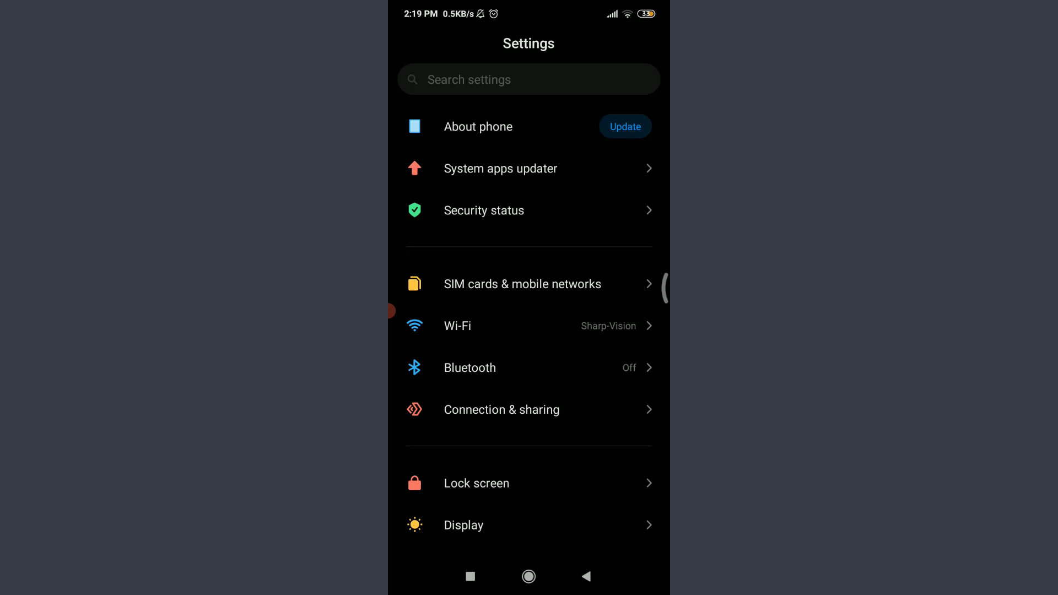
scroll(528, 303, down, 15)
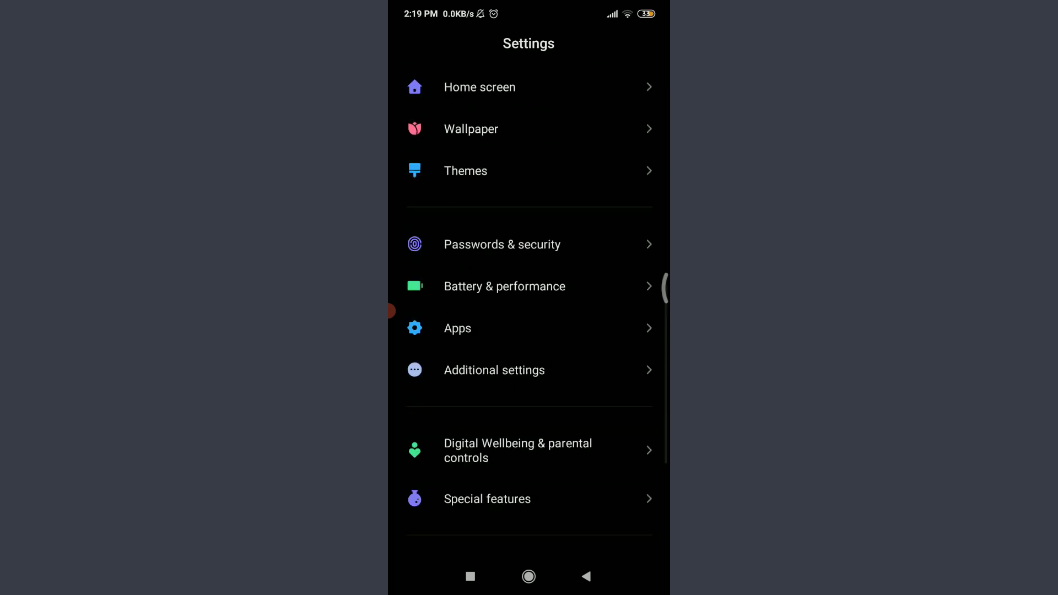
click(457, 295)
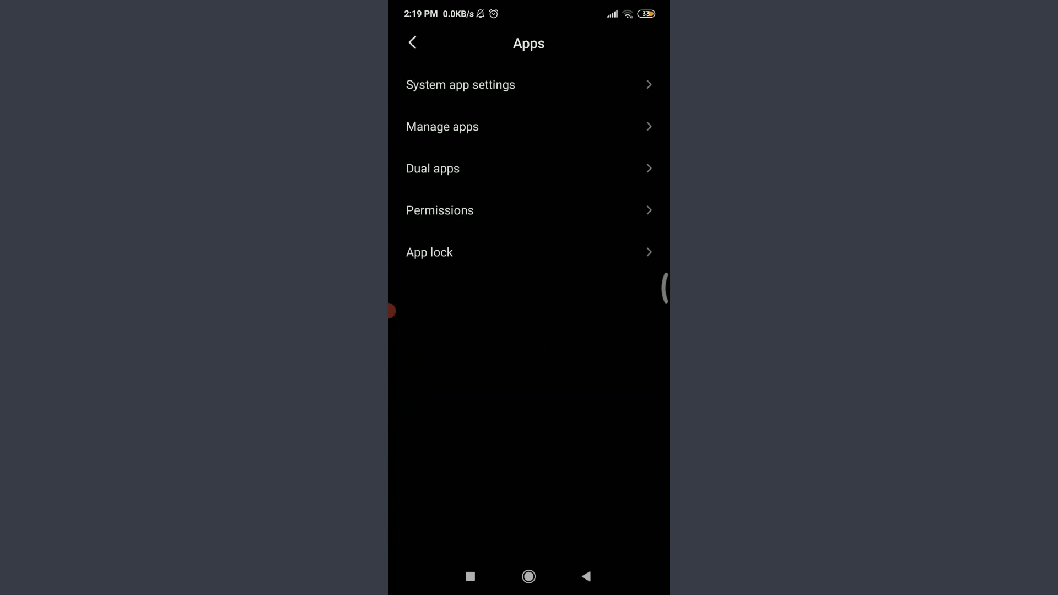
click(442, 127)
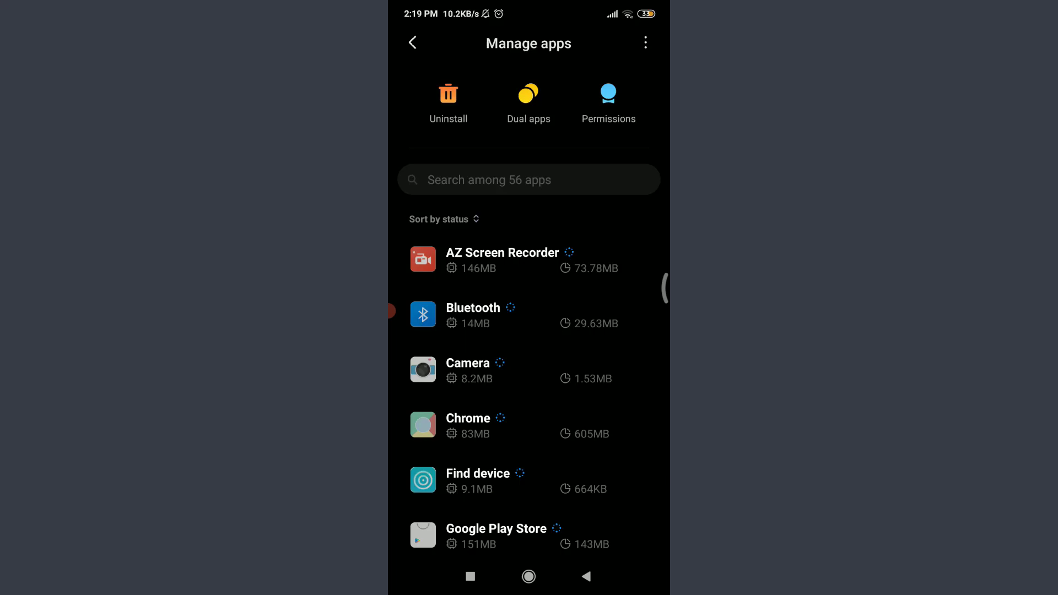
click(529, 176)
text(holl)
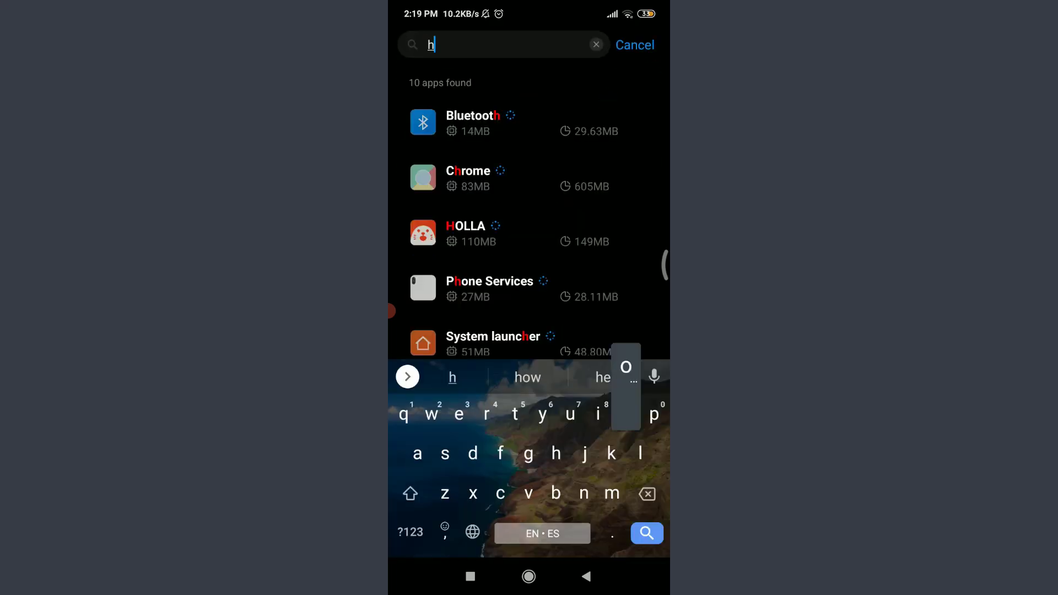
click(479, 121)
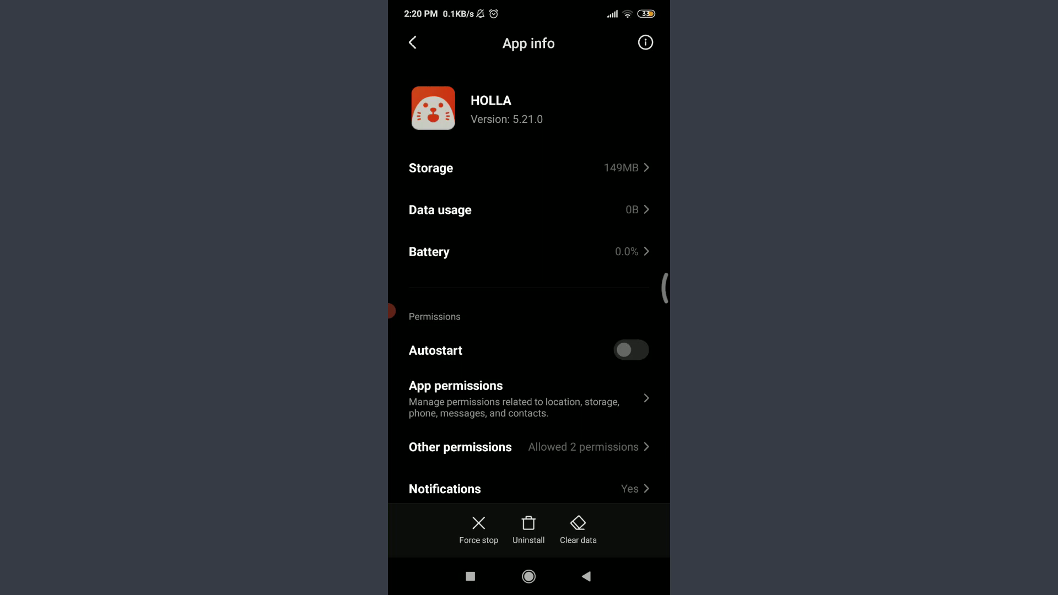
- Clear only HOLLA's cache, confirming so storage drops to 148MB
click(578, 529)
click(443, 467)
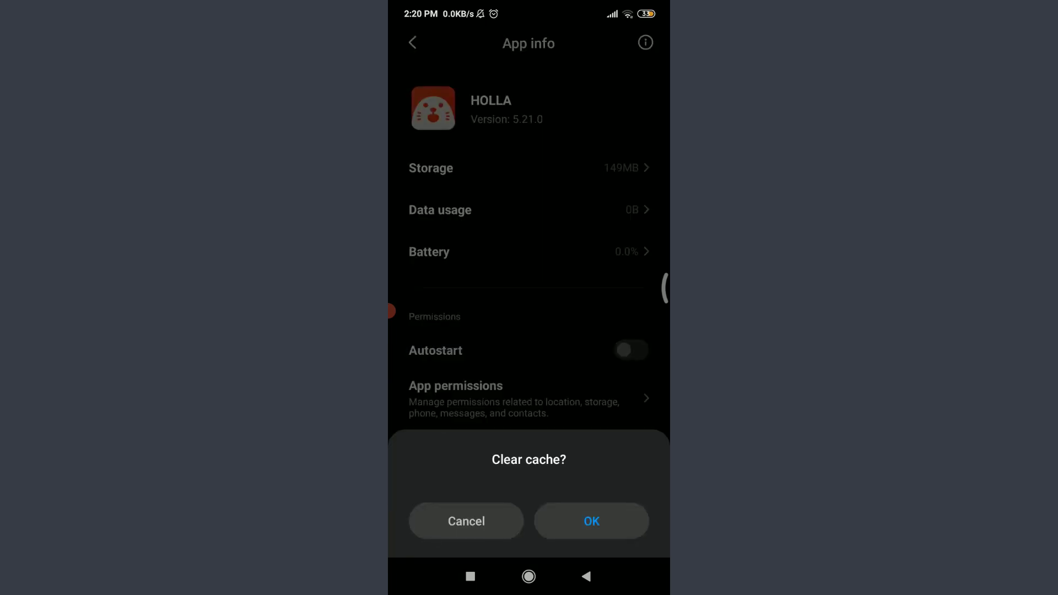
click(591, 520)
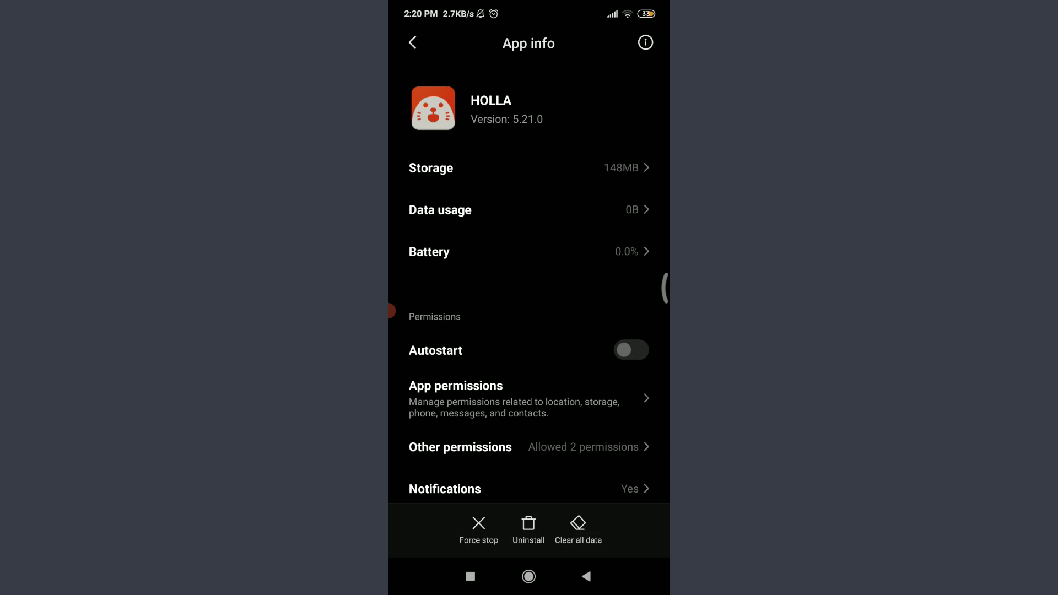
- Force stop HOLLA from its App info page and confirm with OK
click(478, 528)
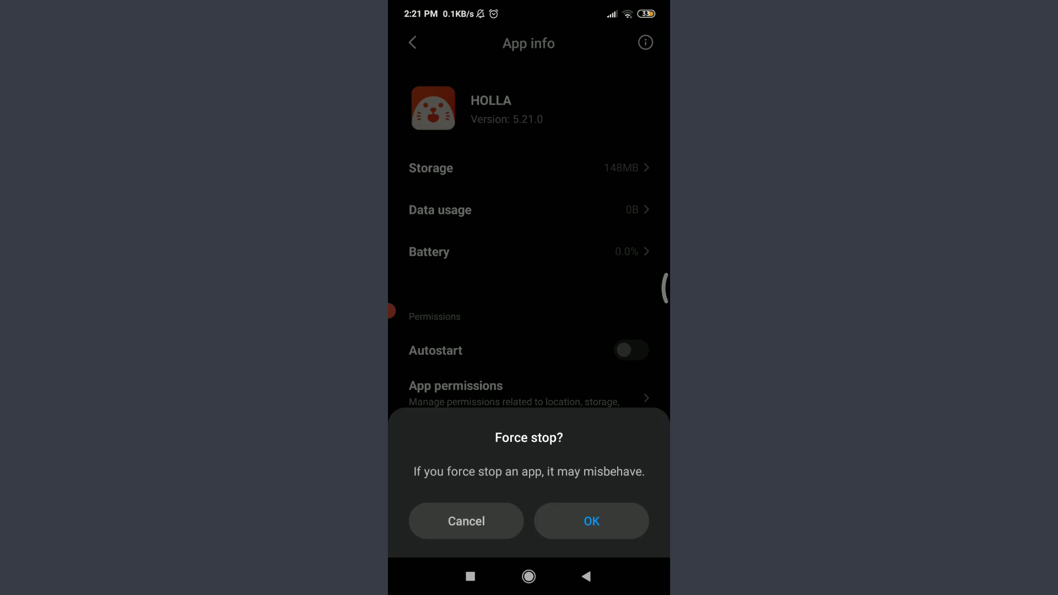
click(591, 521)
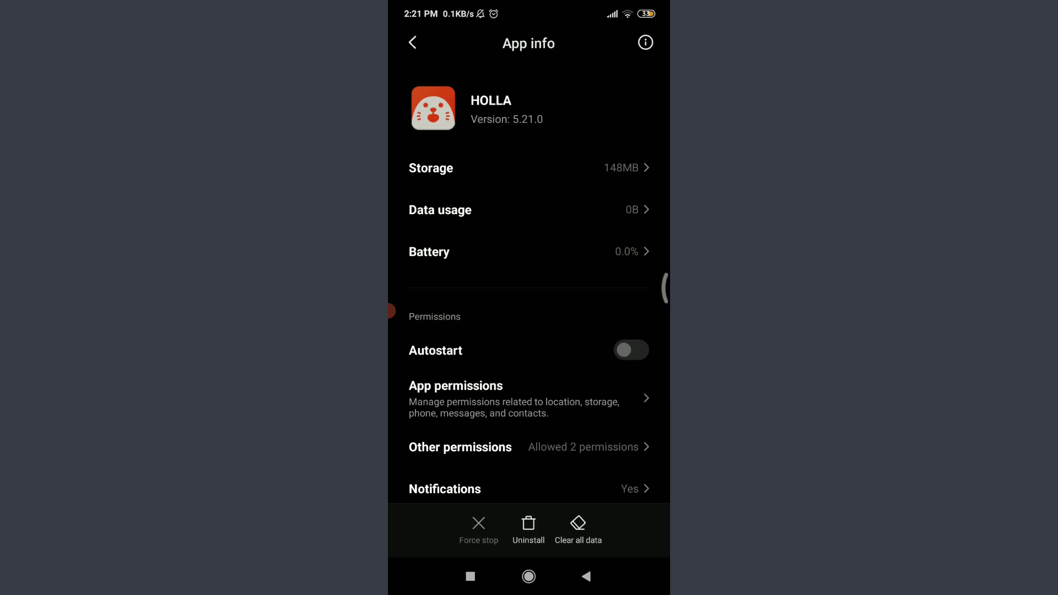
- Drag HOLLA from home page 4 onto Uninstall, then cancel so it stays installed
click(528, 577)
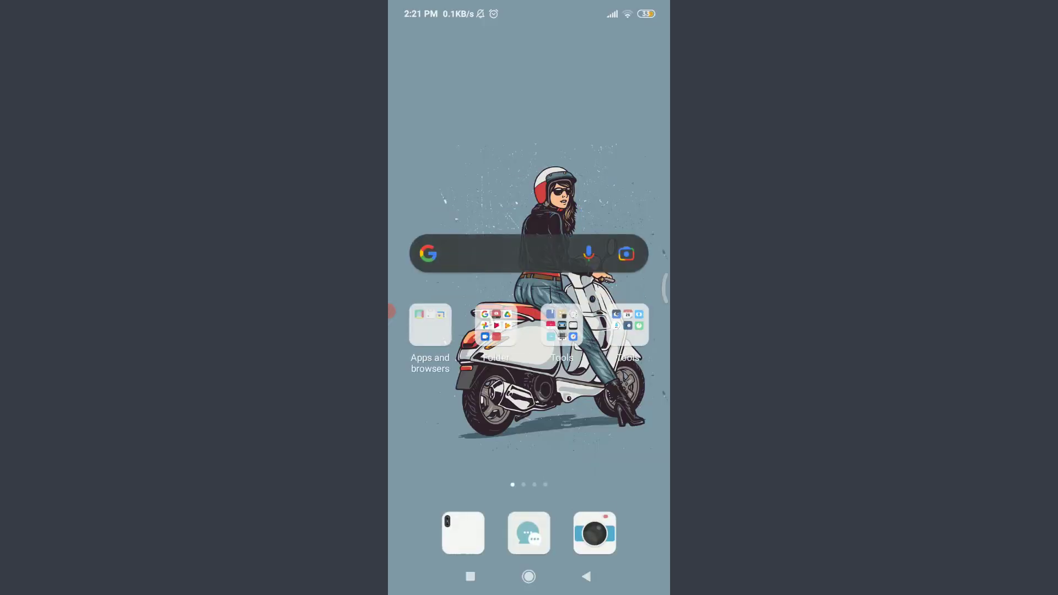
drag(606, 275, 441, 276)
drag(606, 275, 441, 276)
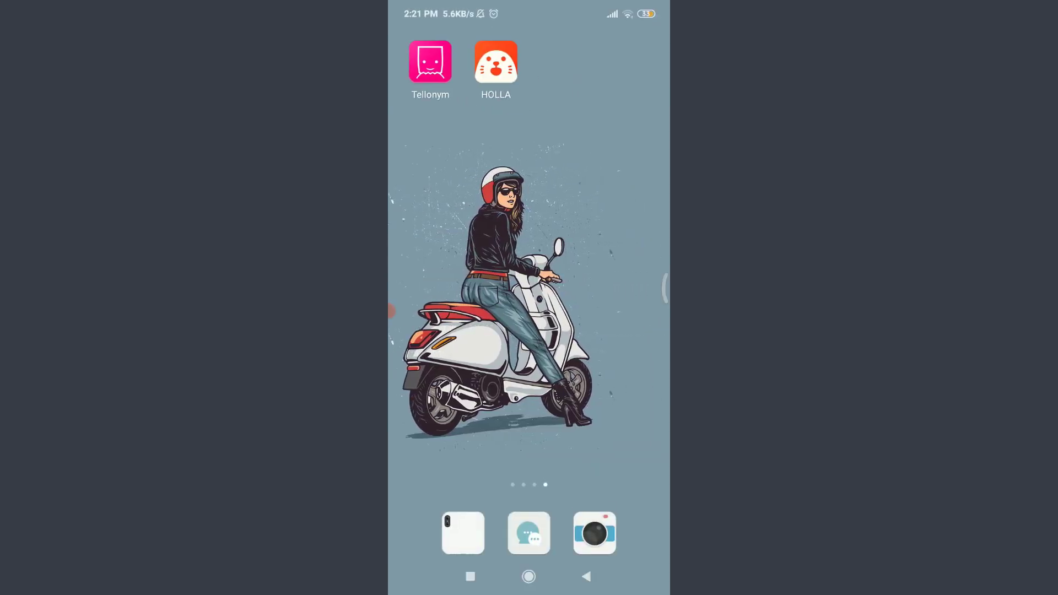
mouse_move(496, 62)
mouse_down()
mouse_move(534, 78)
mouse_move(532, 43)
mouse_up()
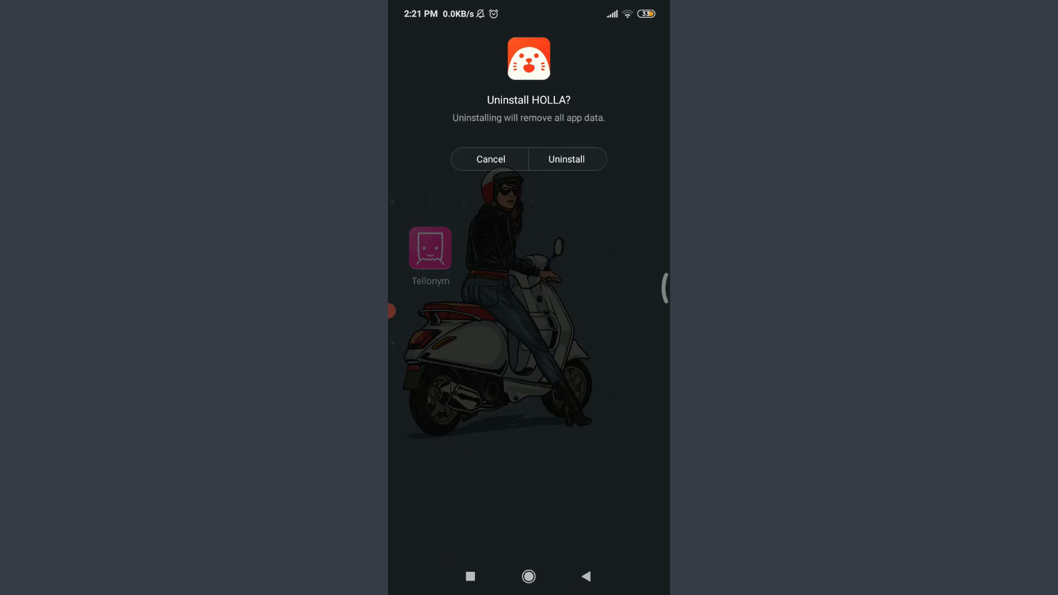
click(490, 159)
drag(441, 275, 605, 276)
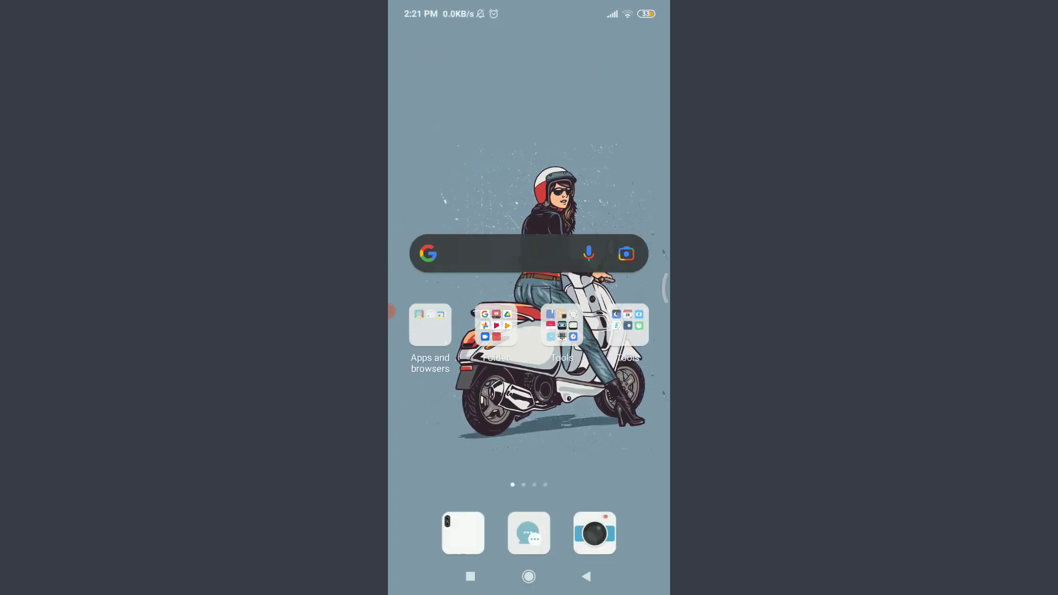
click(430, 314)
click(524, 272)
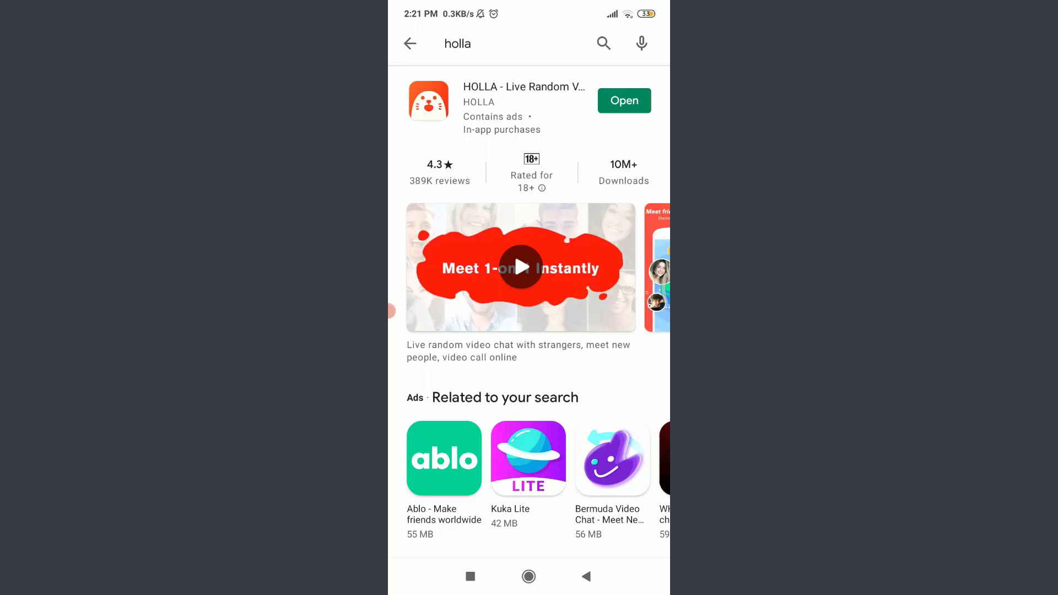
key(super)
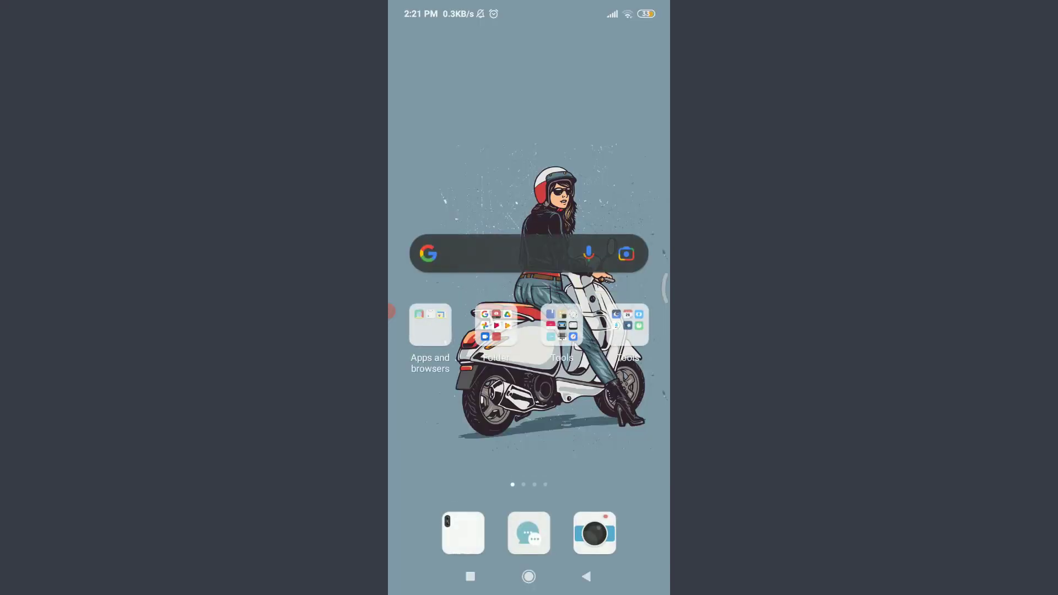
- Swipe through the home screens to the page with the Tellonym and HOLLA icons
scroll(523, 276, right, 3)
scroll(529, 276, right, 4)
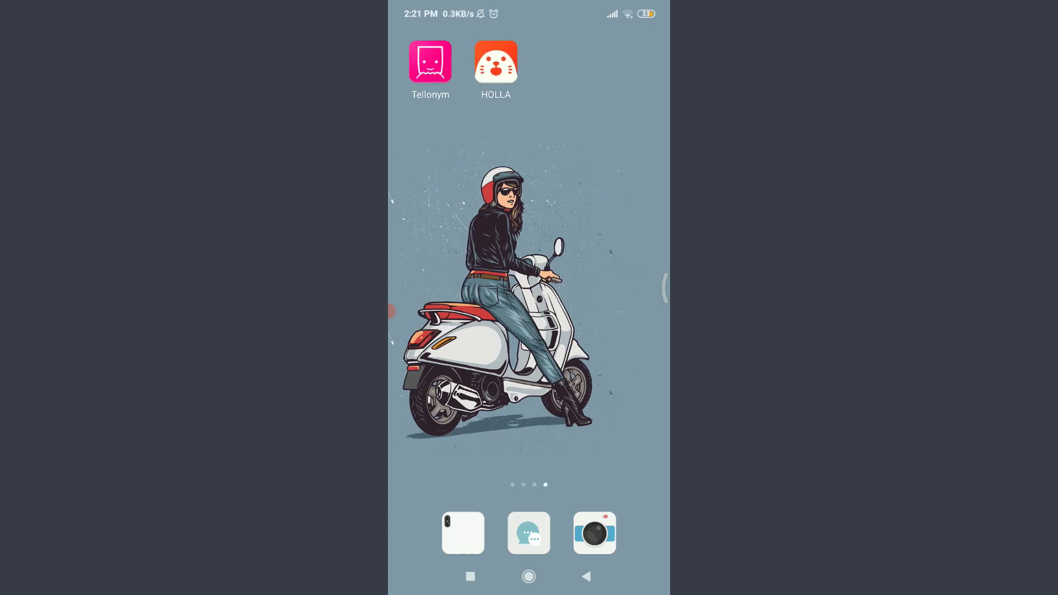